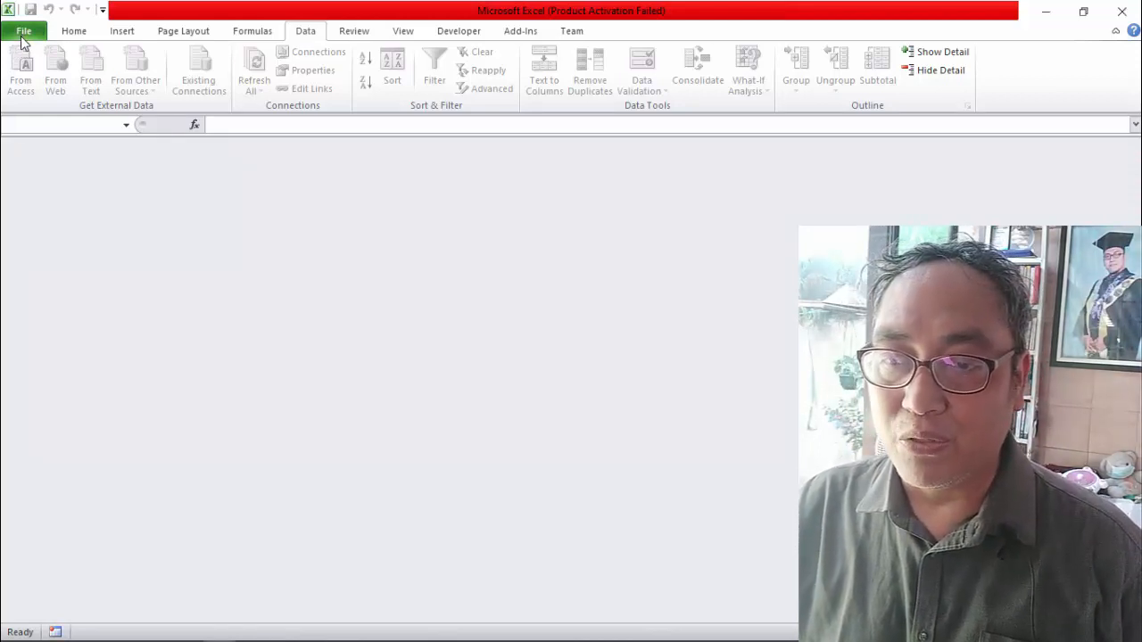
Switch to Excel and open Formulir tanpa judul.csv from the Kuisioner Jurnal.csv (4) folder, with the file filter set to All Files.
mouse_move(157, 635)
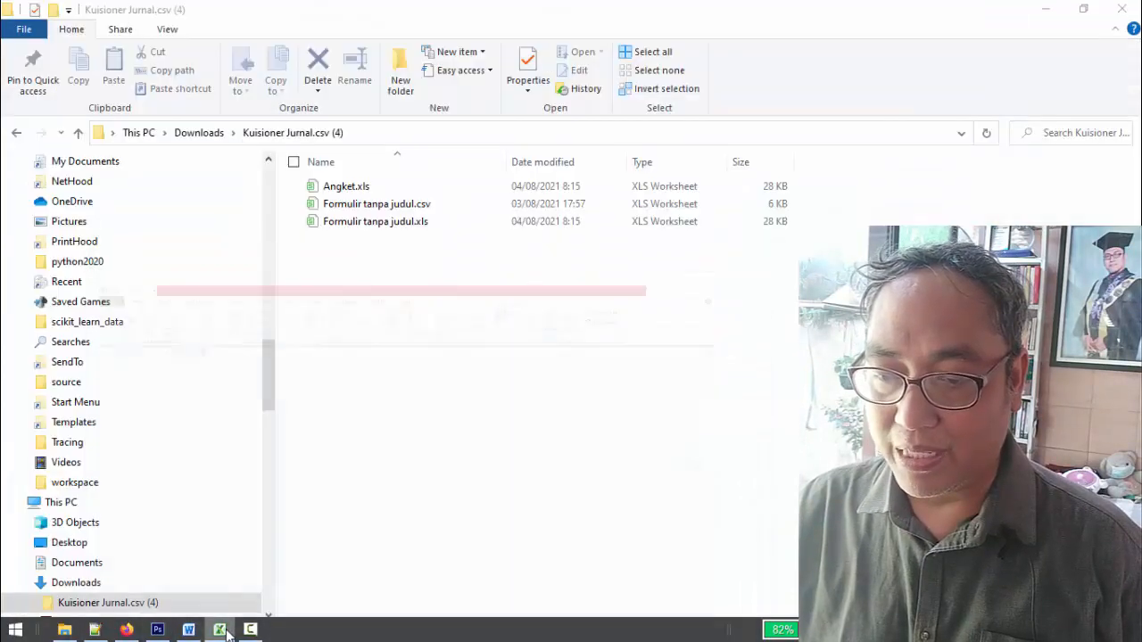
click(220, 630)
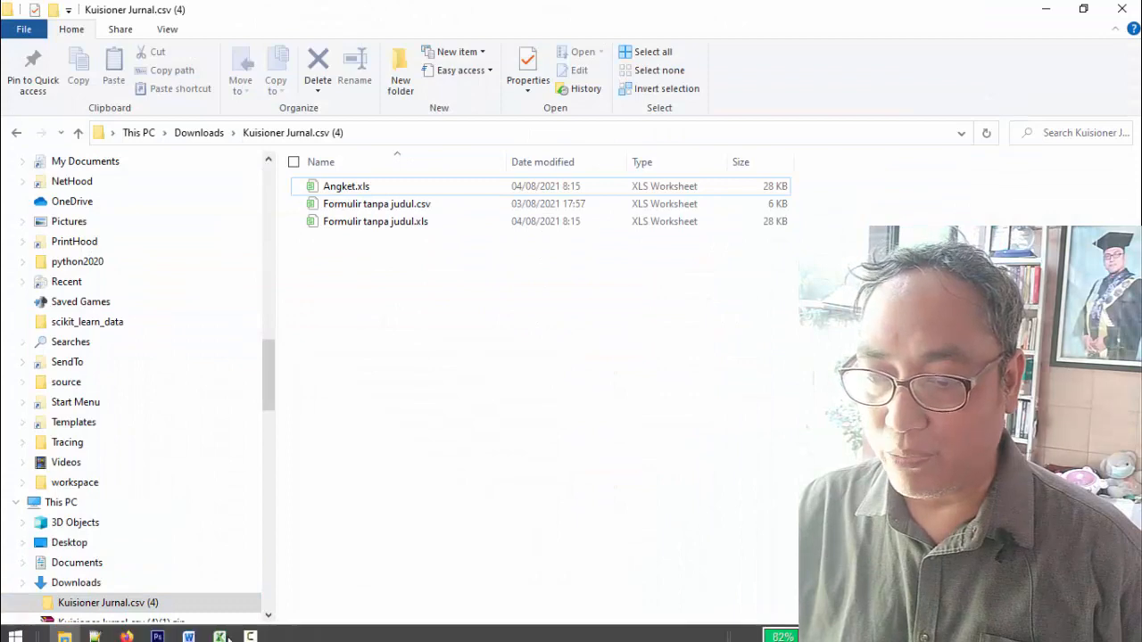
click(220, 630)
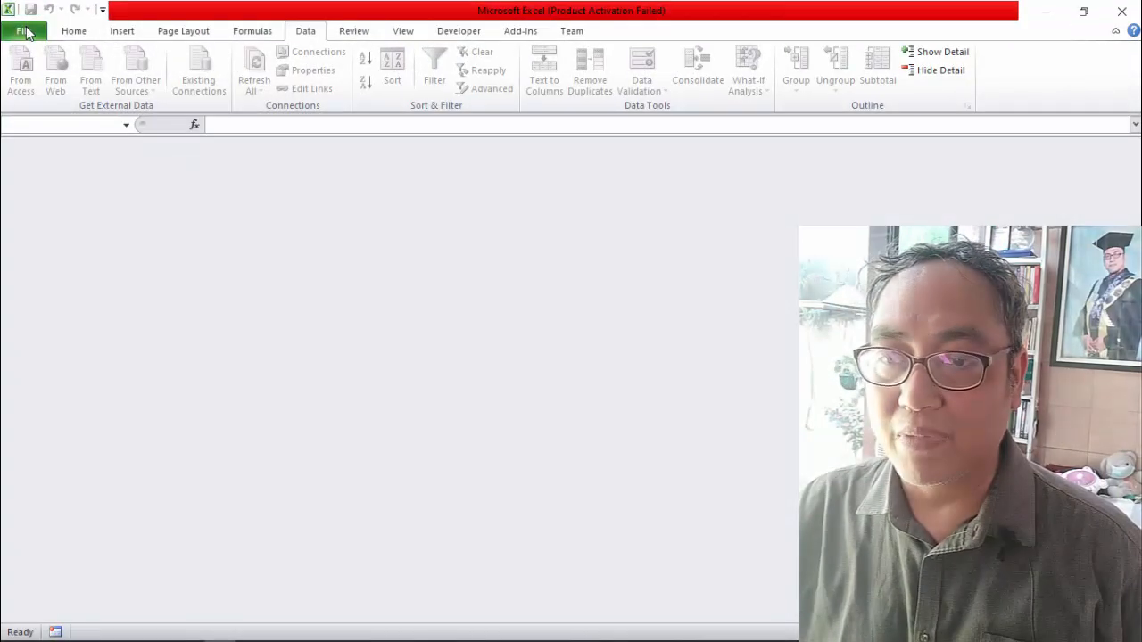
click(30, 33)
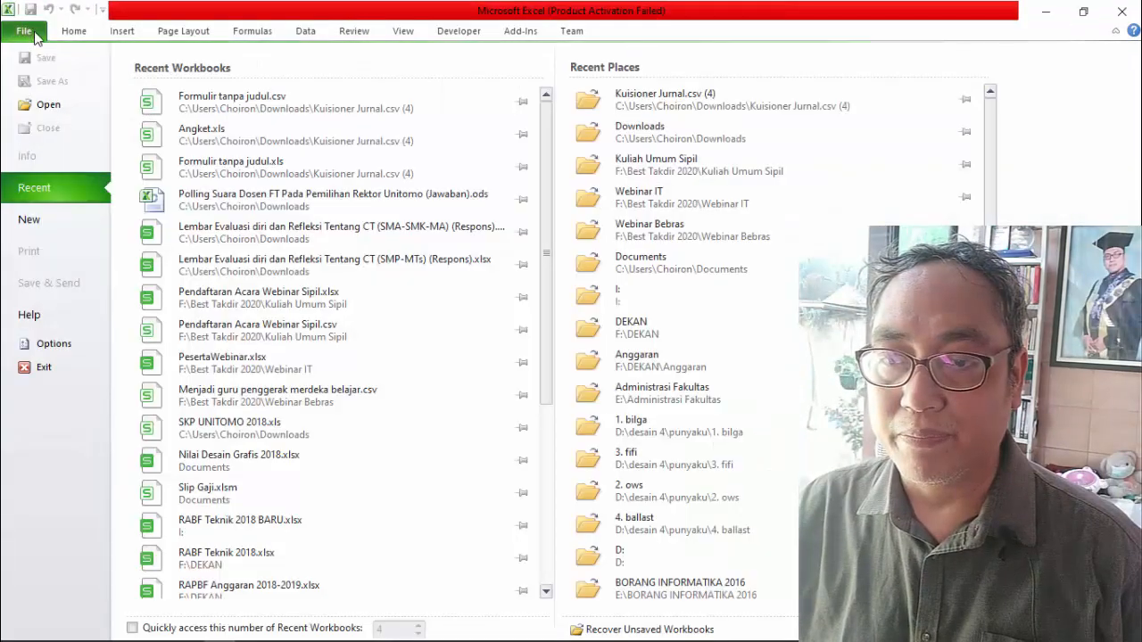
click(47, 105)
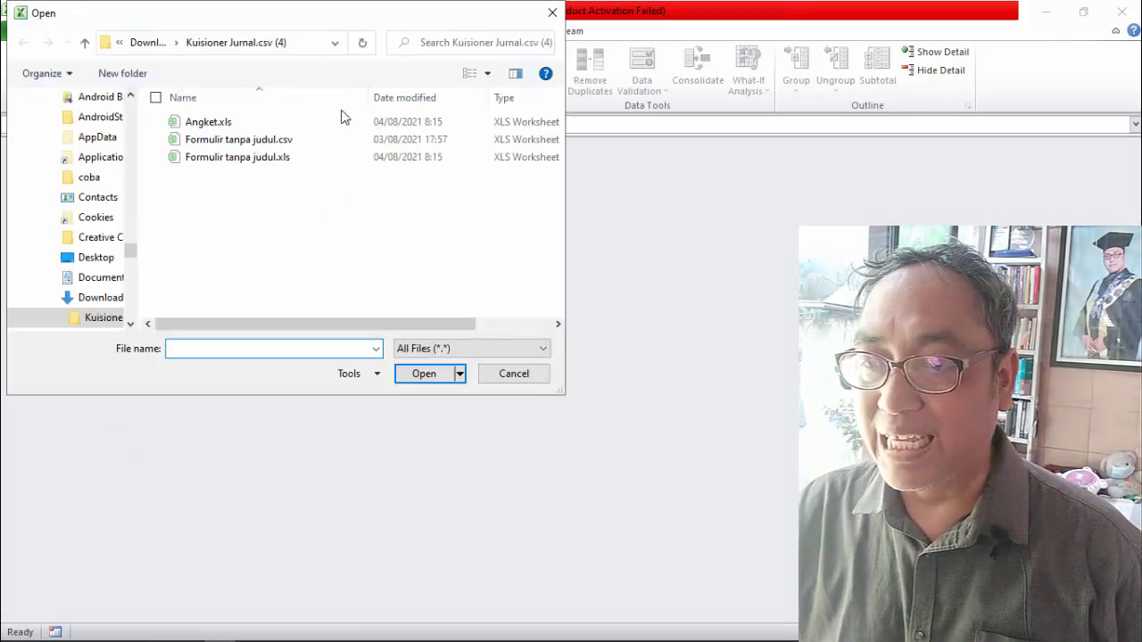
click(544, 349)
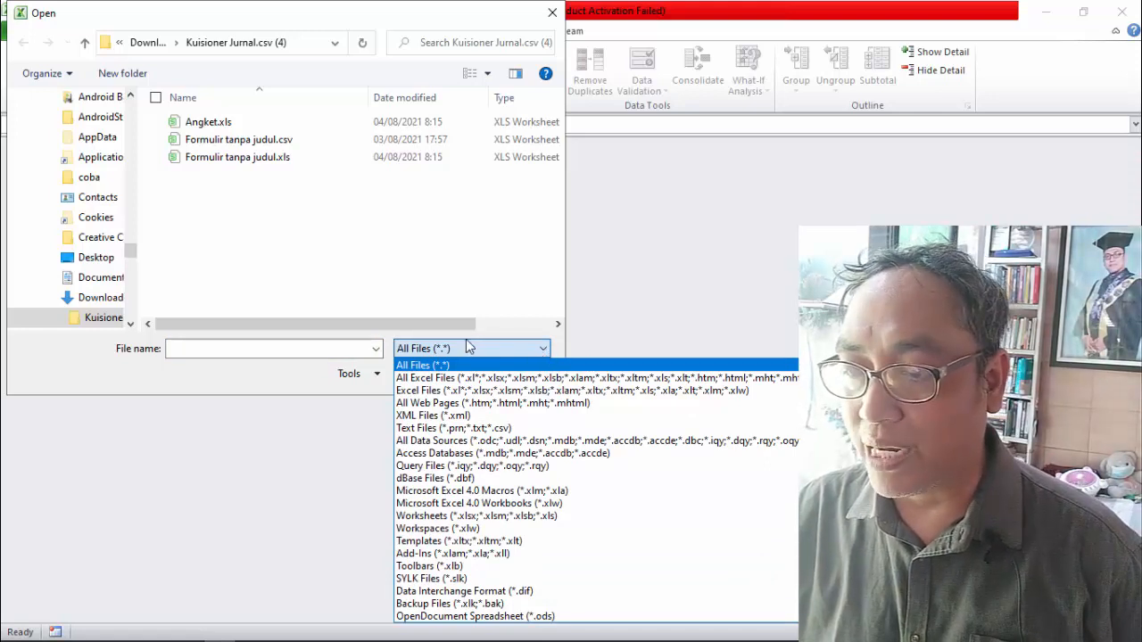
click(459, 365)
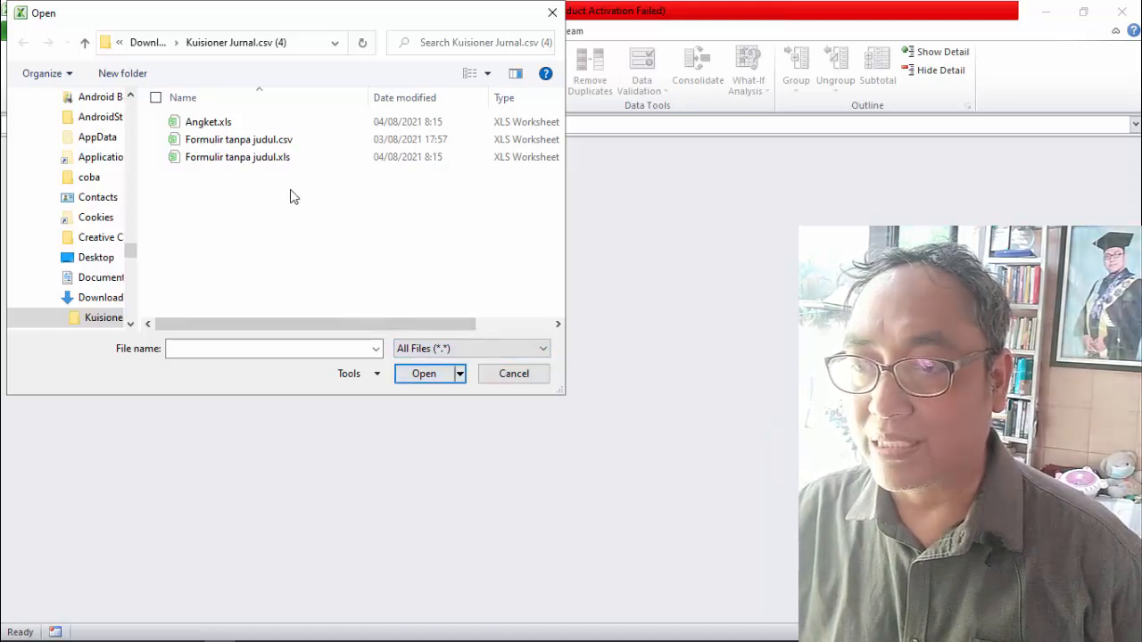
click(272, 147)
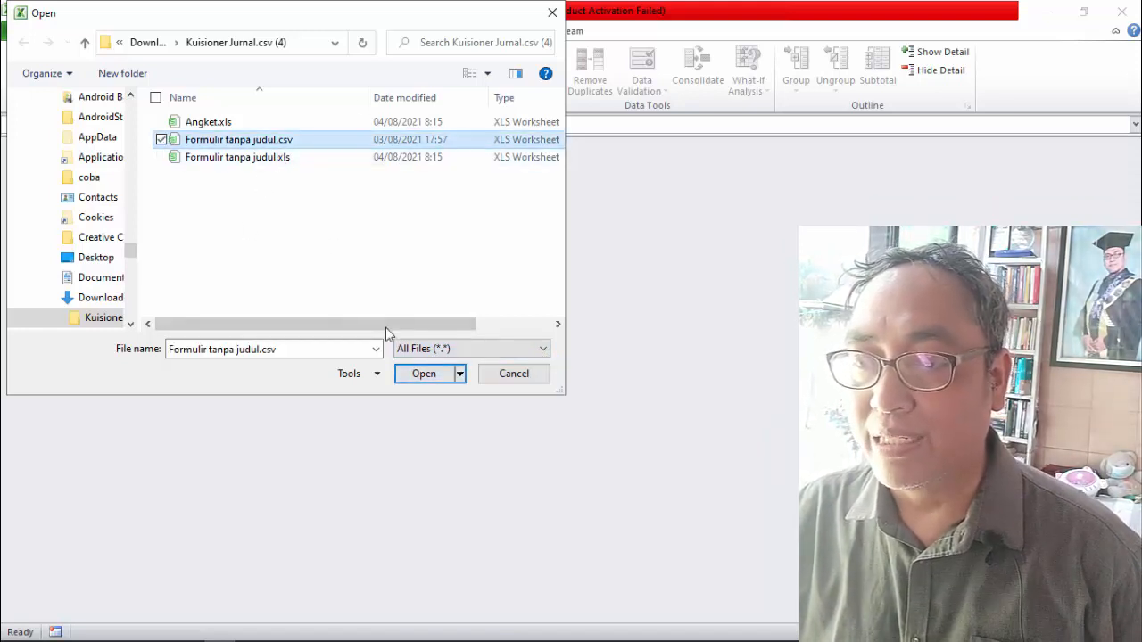
click(423, 374)
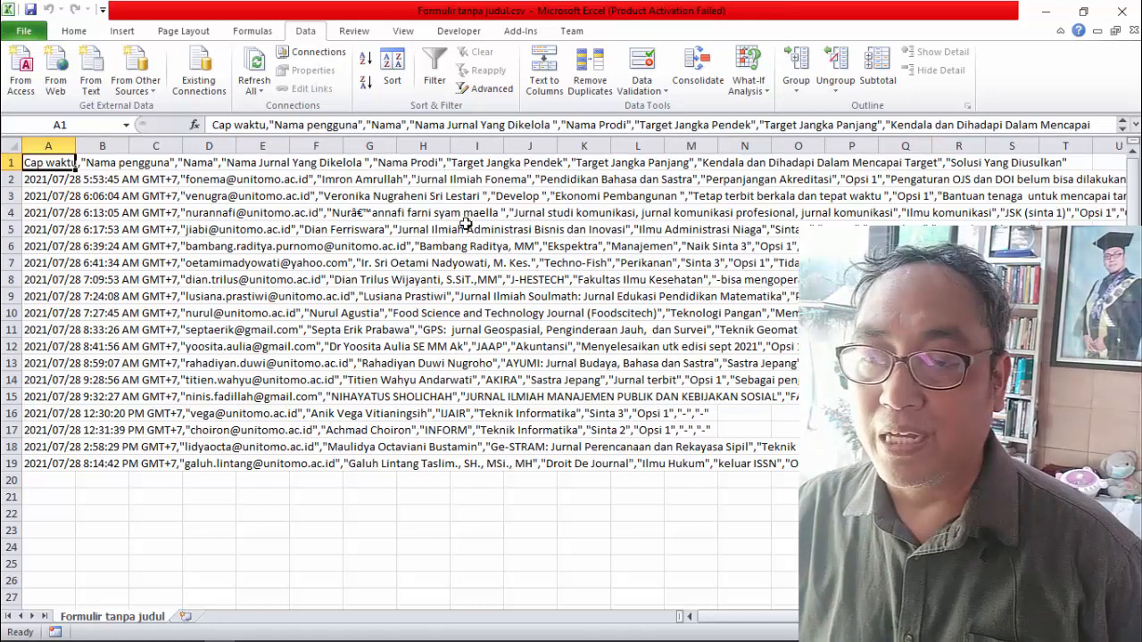
Widen column B and examine how the questionnaire records are stored in cells A1:A19.
drag(129, 145, 205, 150)
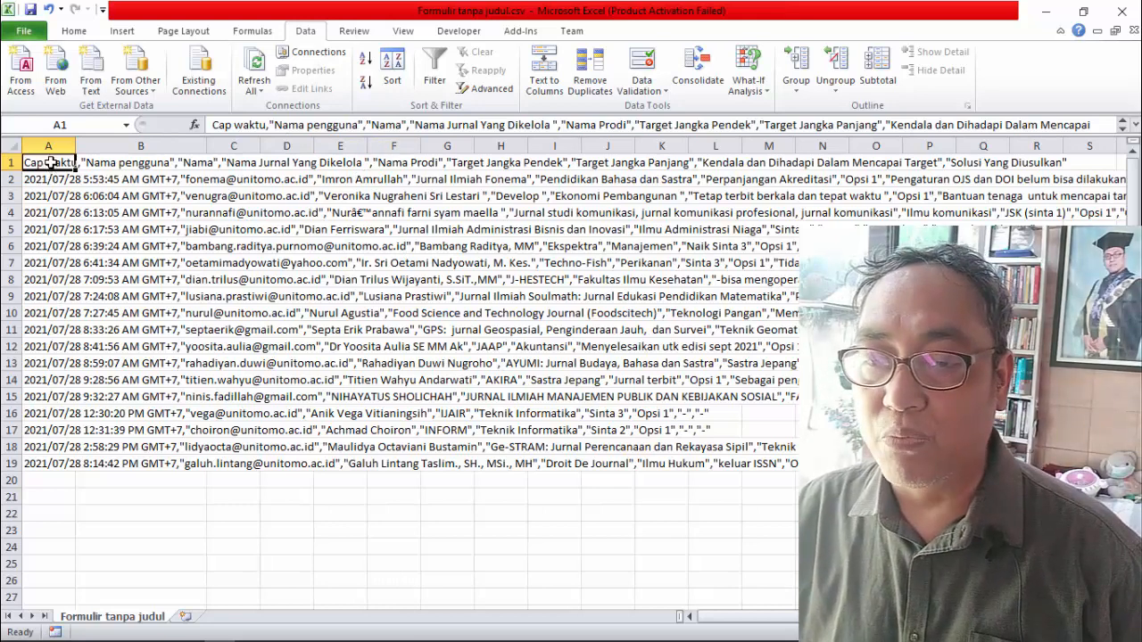
drag(51, 162, 53, 464)
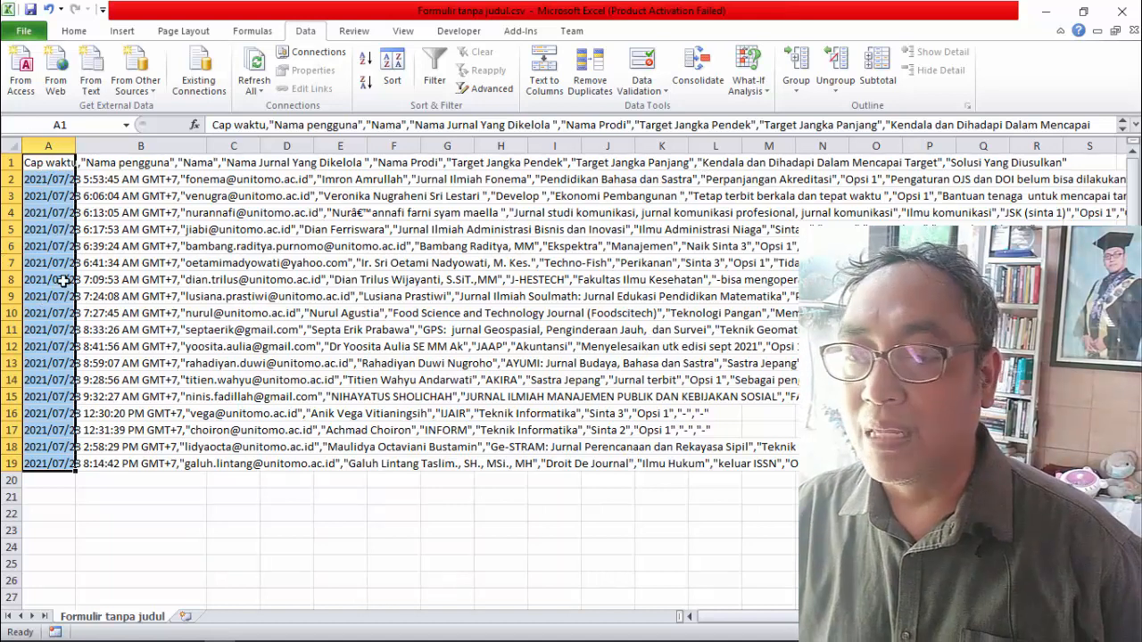
click(43, 212)
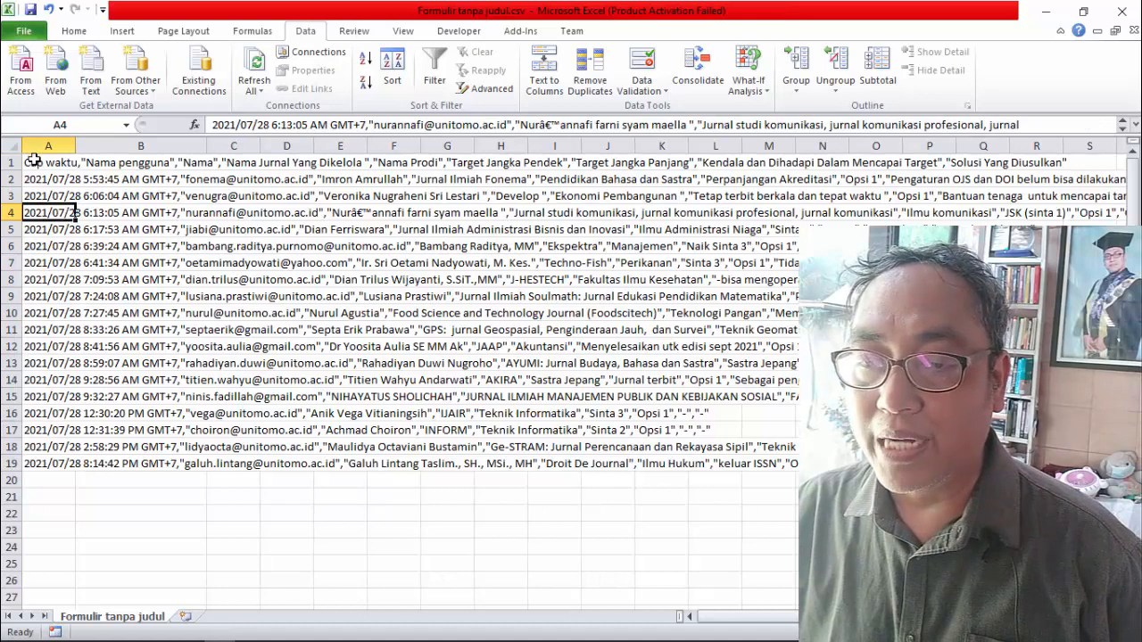
drag(34, 161, 67, 462)
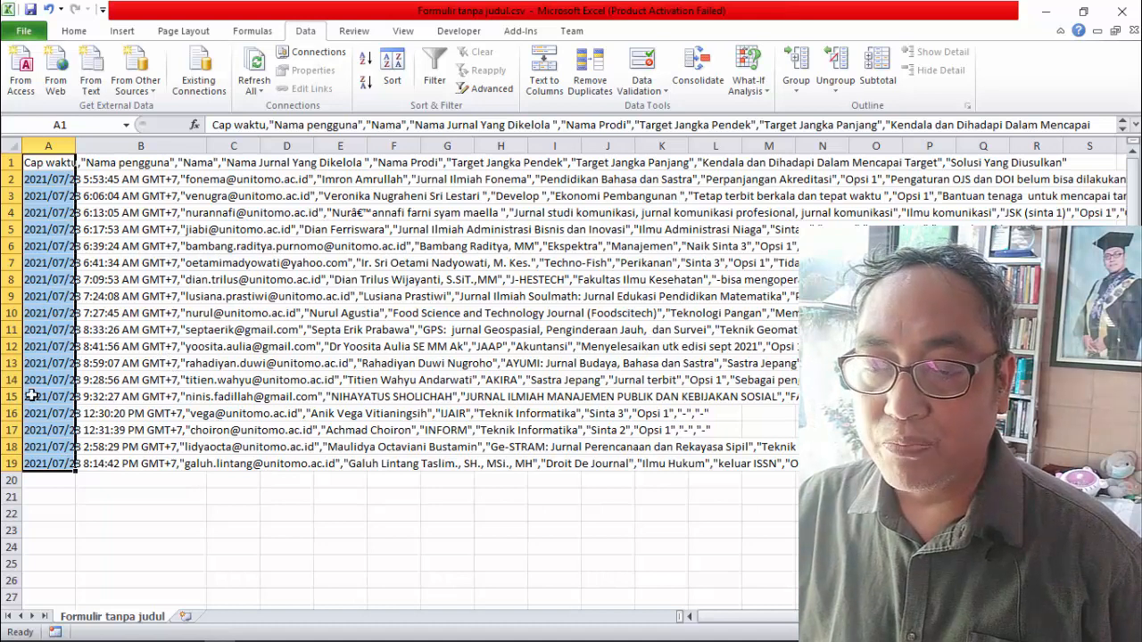
click(48, 219)
click(42, 166)
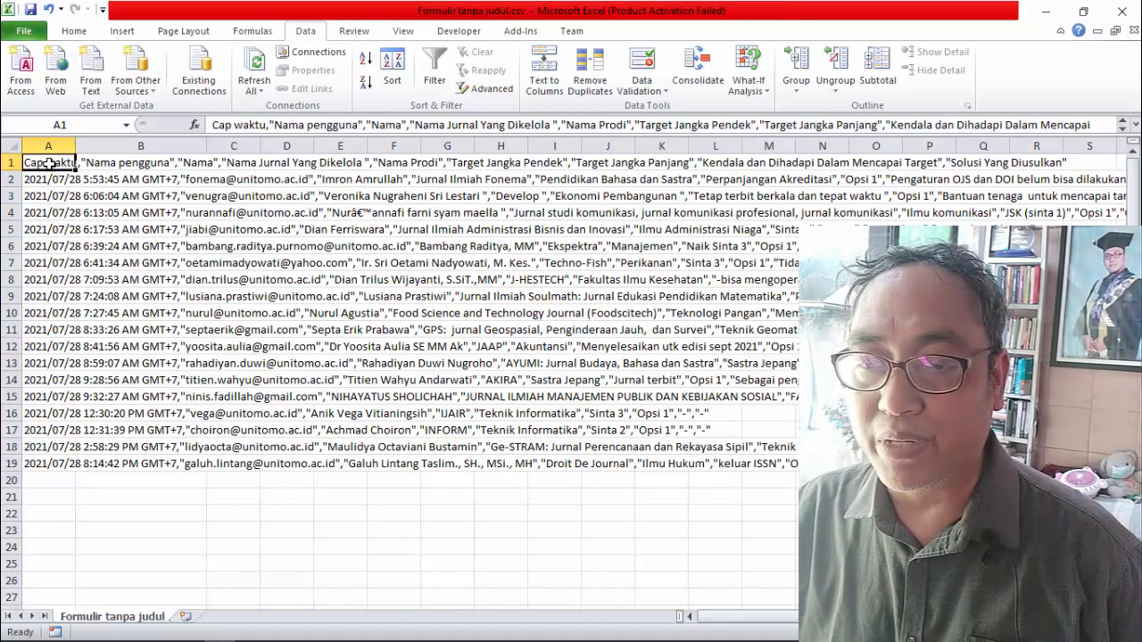
key(Down)
key(Down)
key(Down)
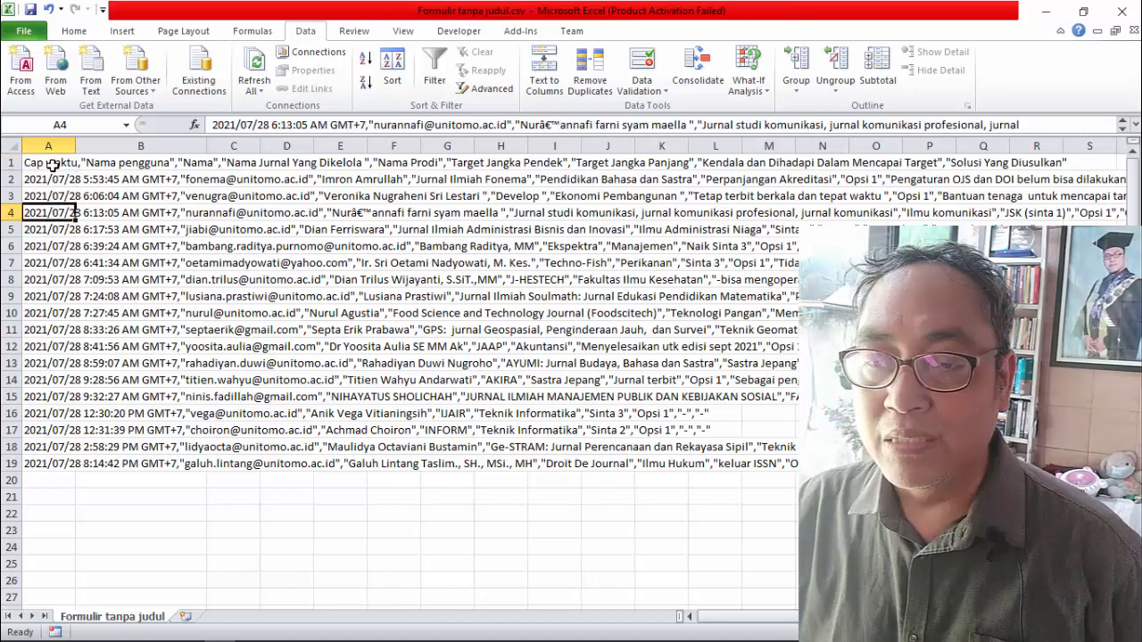
Start Text to Columns on cells A1:A19 and set the original data type to Delimited.
drag(53, 166, 58, 457)
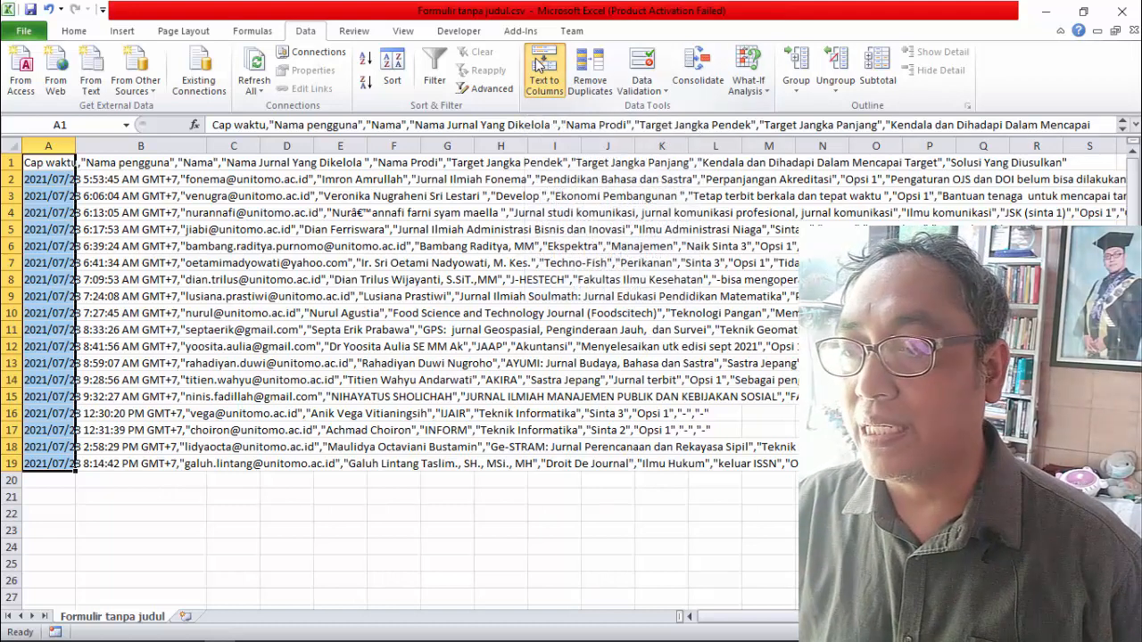
click(538, 62)
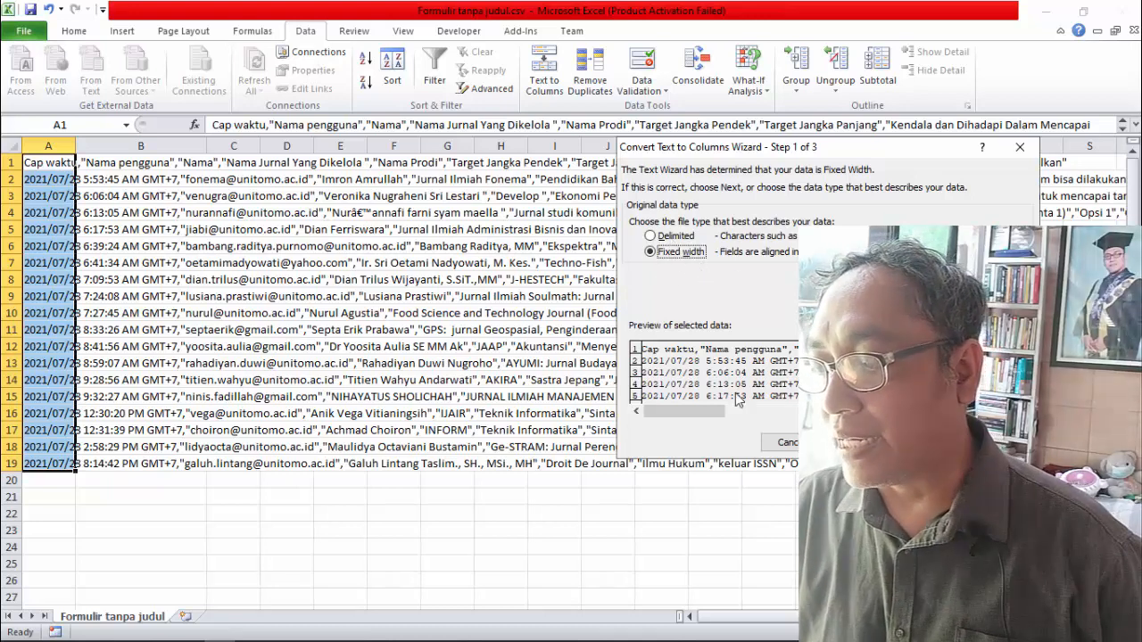
click(651, 237)
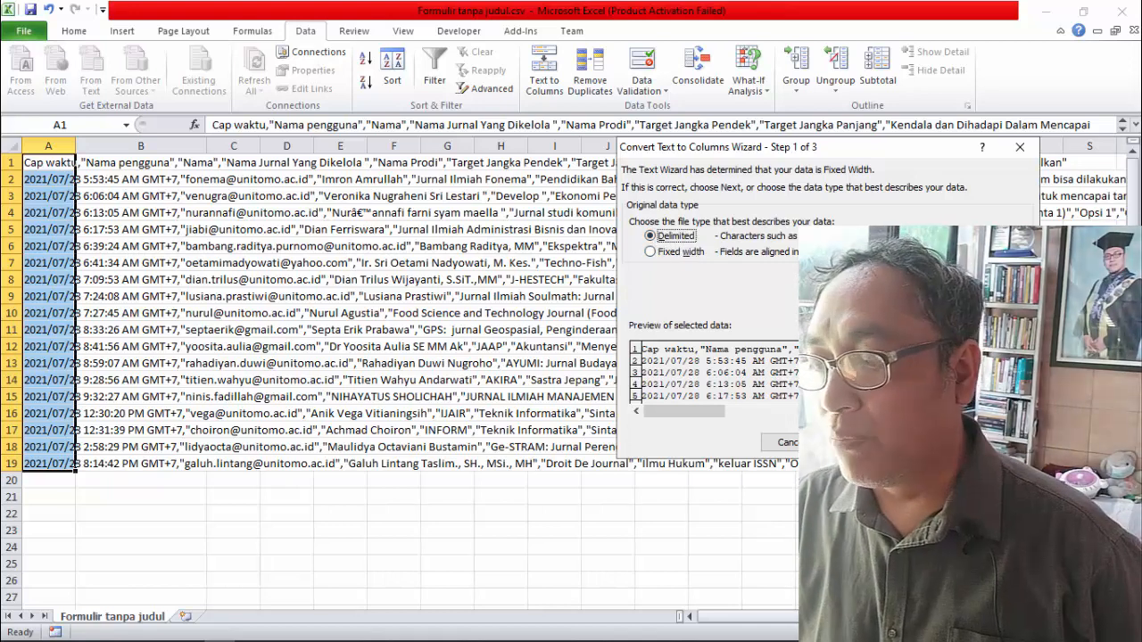
click(929, 443)
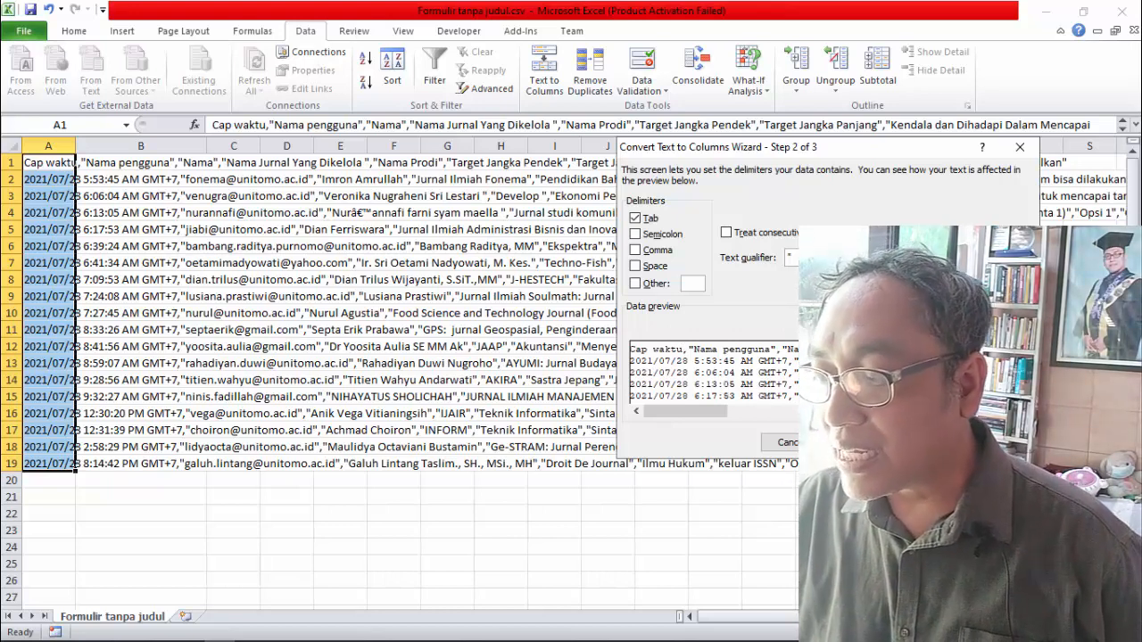
Set Comma as the only delimiter and finish the conversion with the General column format and destination $A$1.
click(635, 219)
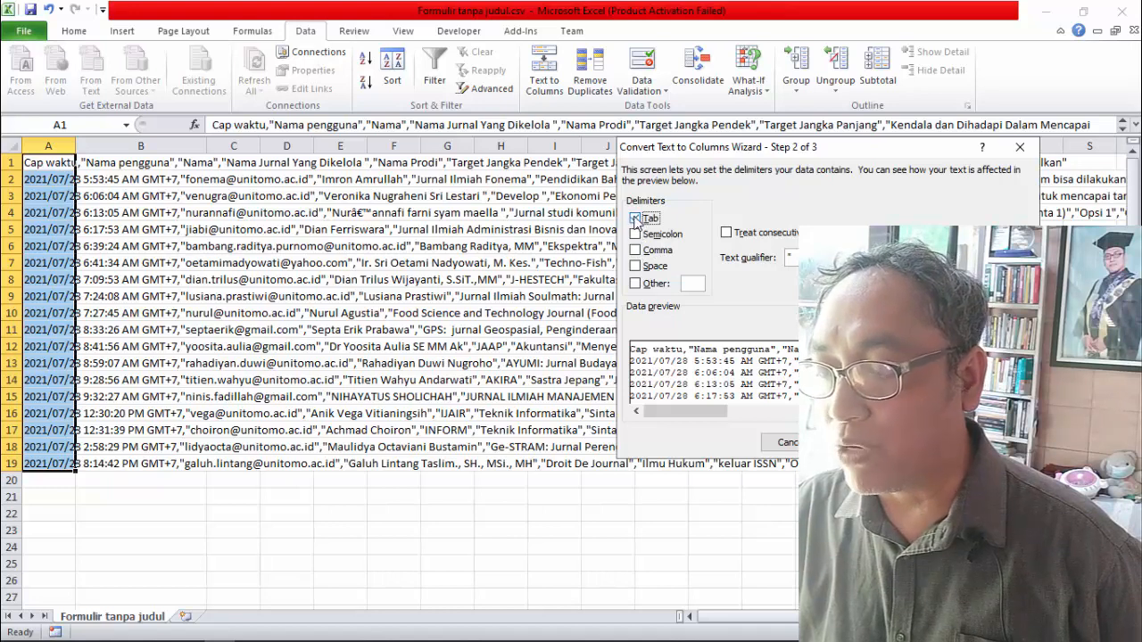
click(635, 218)
click(636, 235)
click(636, 218)
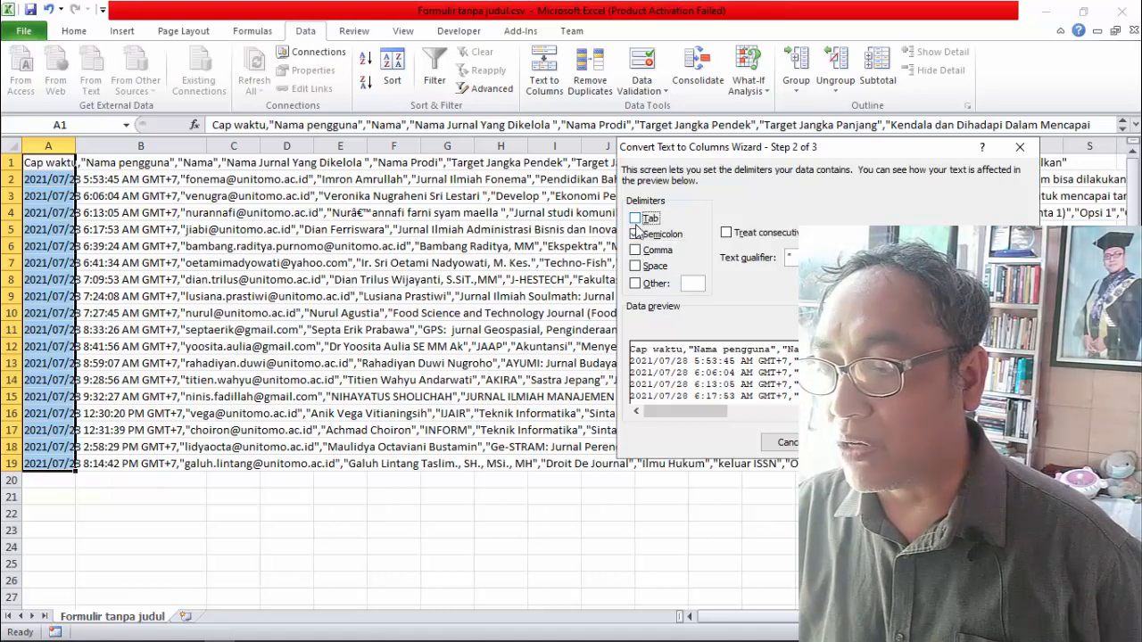
click(637, 251)
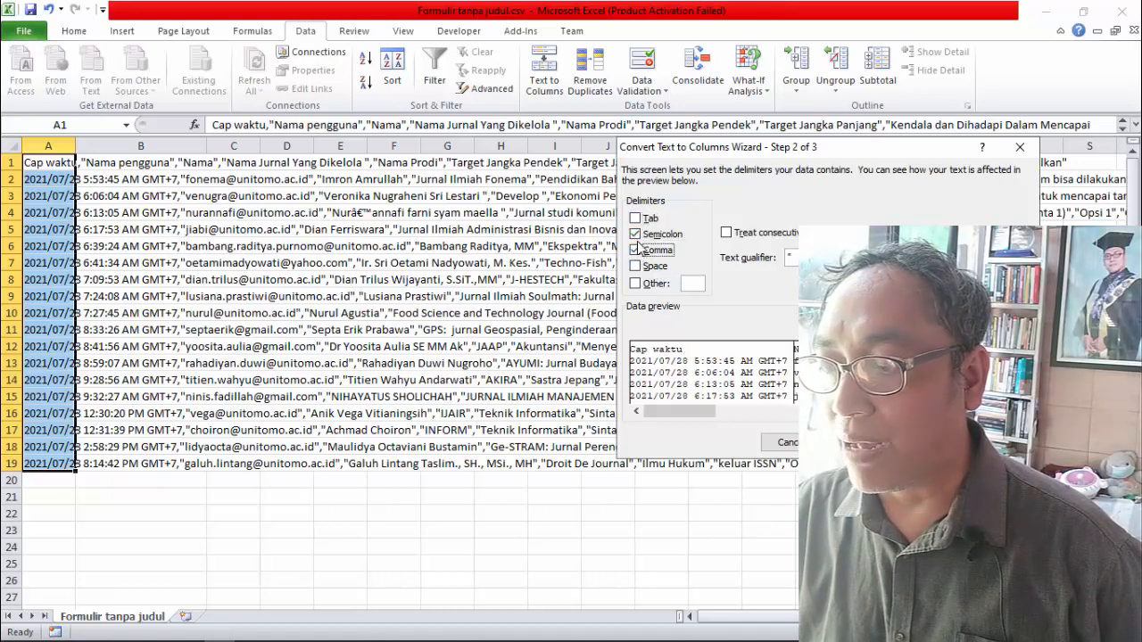
click(636, 233)
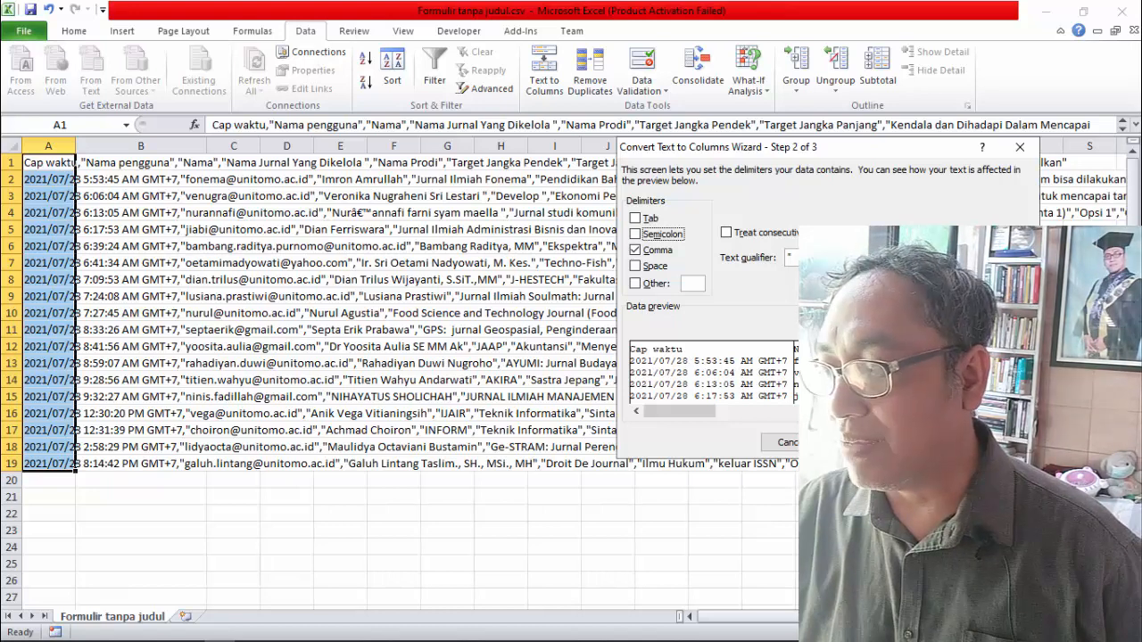
click(926, 443)
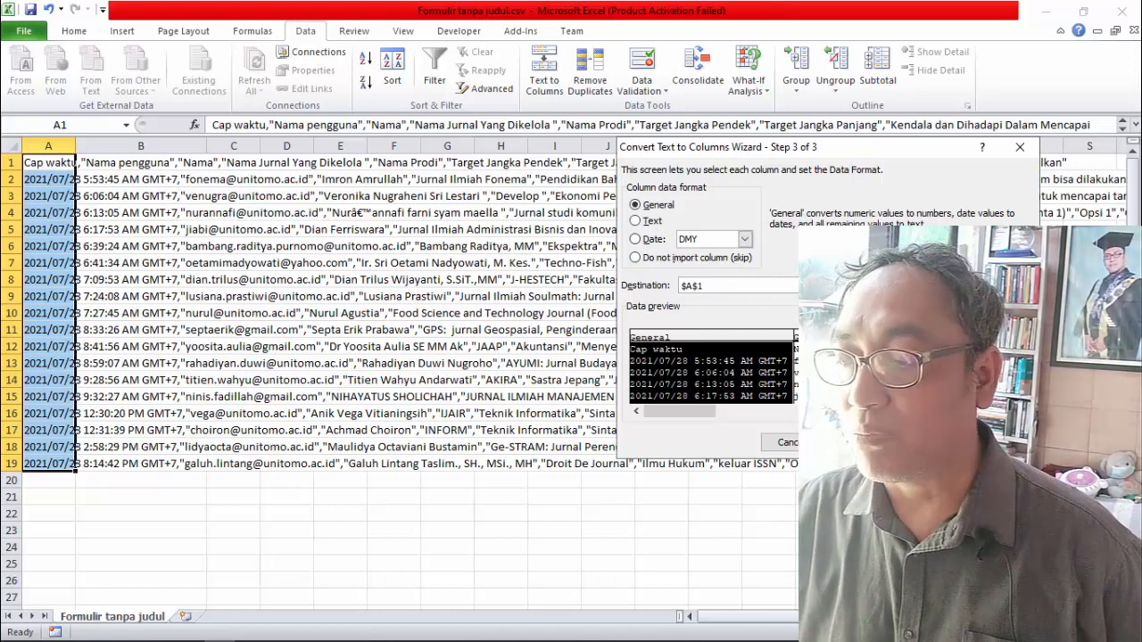
click(997, 442)
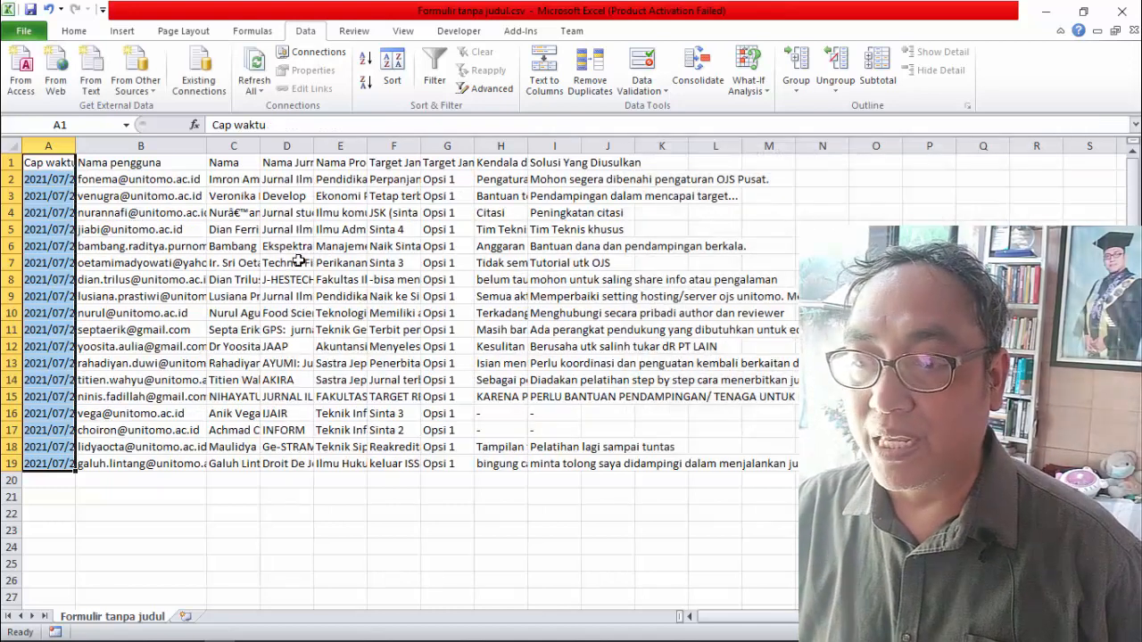
Narrow column B and widen columns F, E and H so more of their text shows.
click(298, 260)
drag(206, 146, 151, 145)
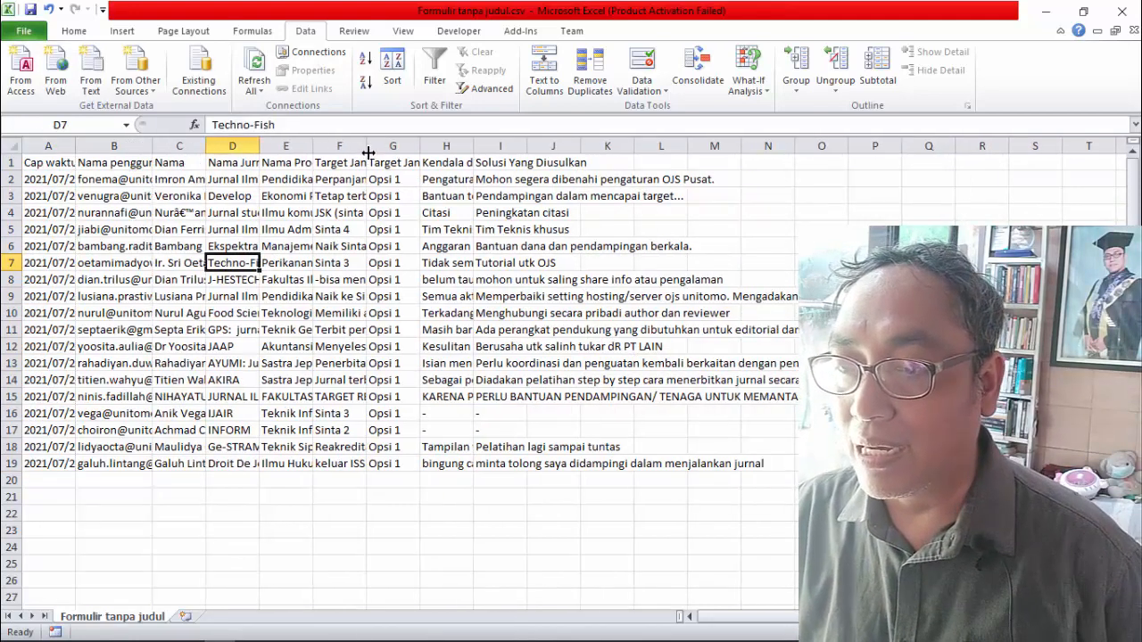
drag(368, 153, 432, 153)
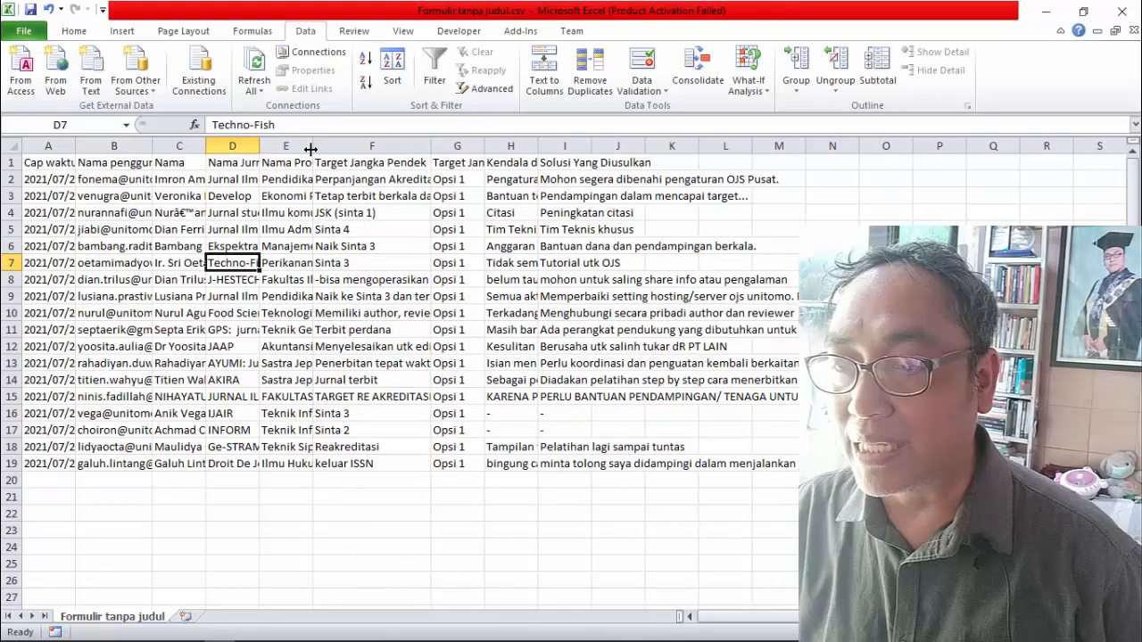
drag(310, 149, 378, 147)
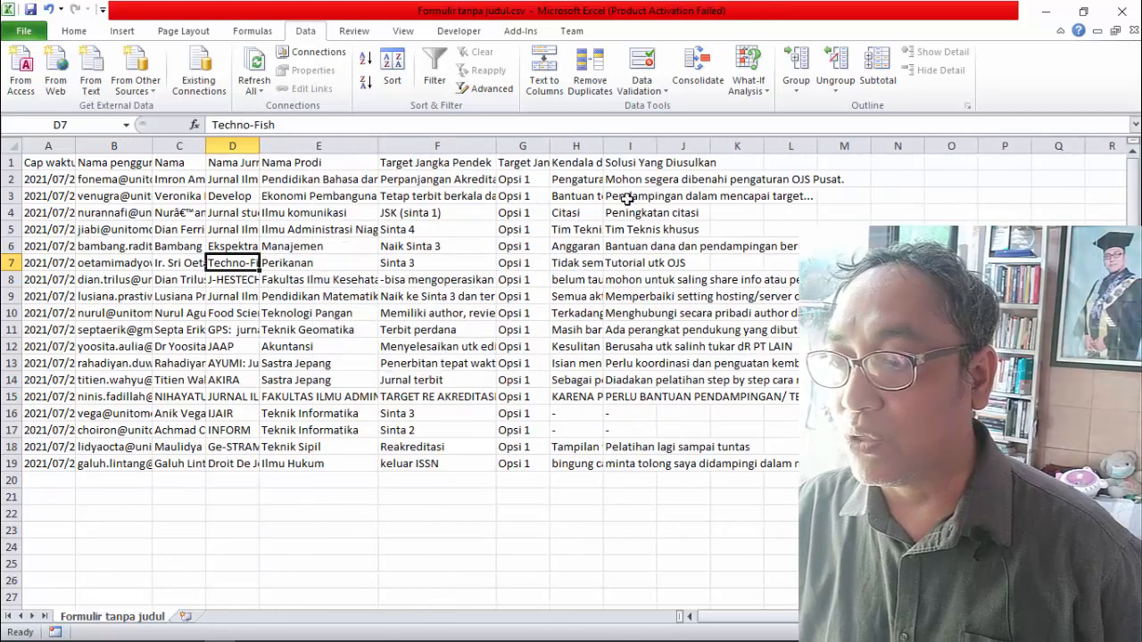
drag(604, 145, 808, 147)
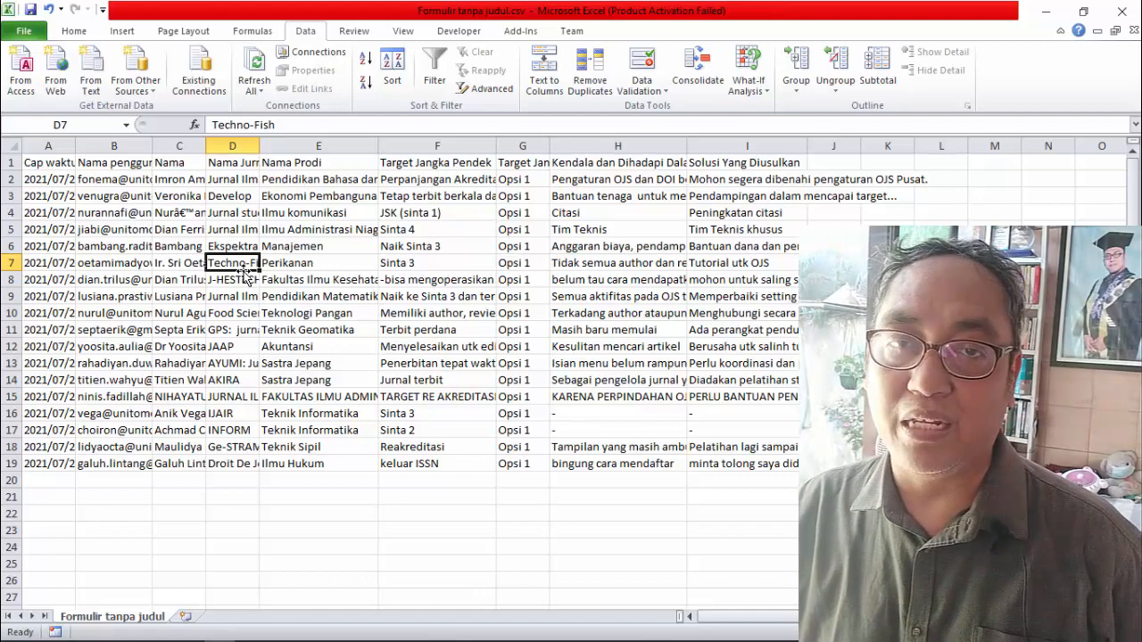
Start saving the sheet as a new file and set its type to Excel Workbook (*.xlsx).
click(37, 30)
click(40, 86)
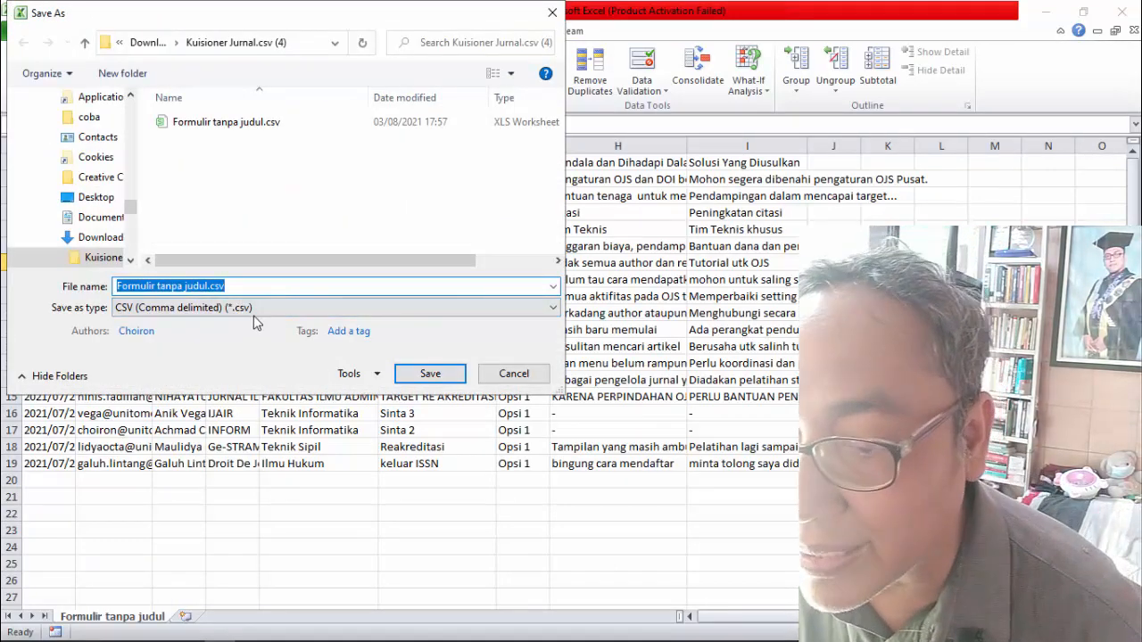
click(254, 309)
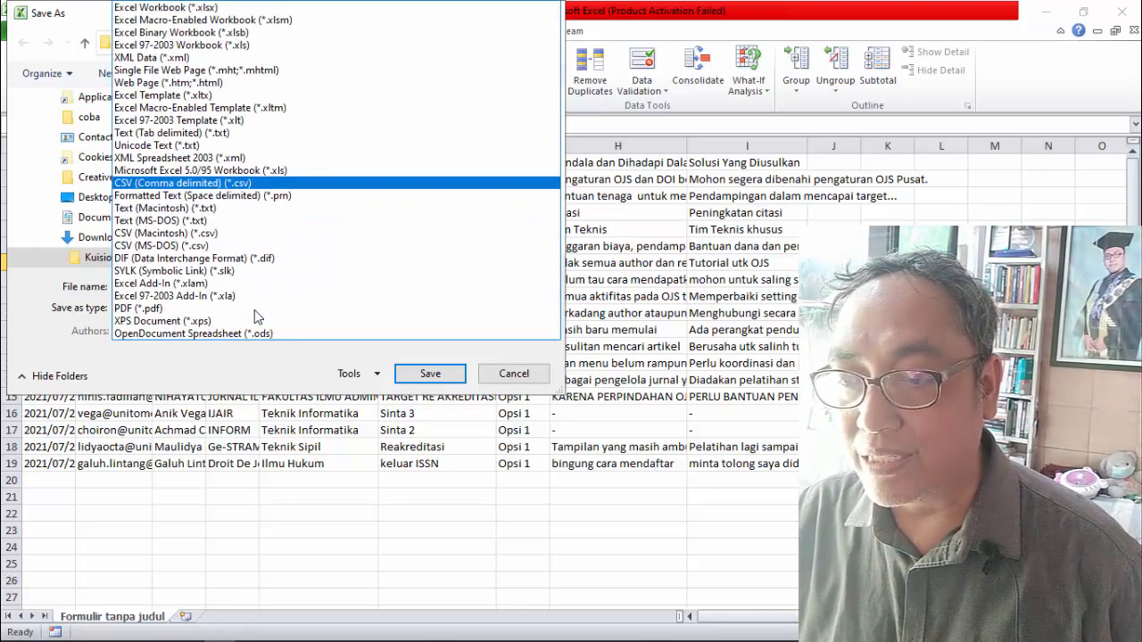
click(230, 7)
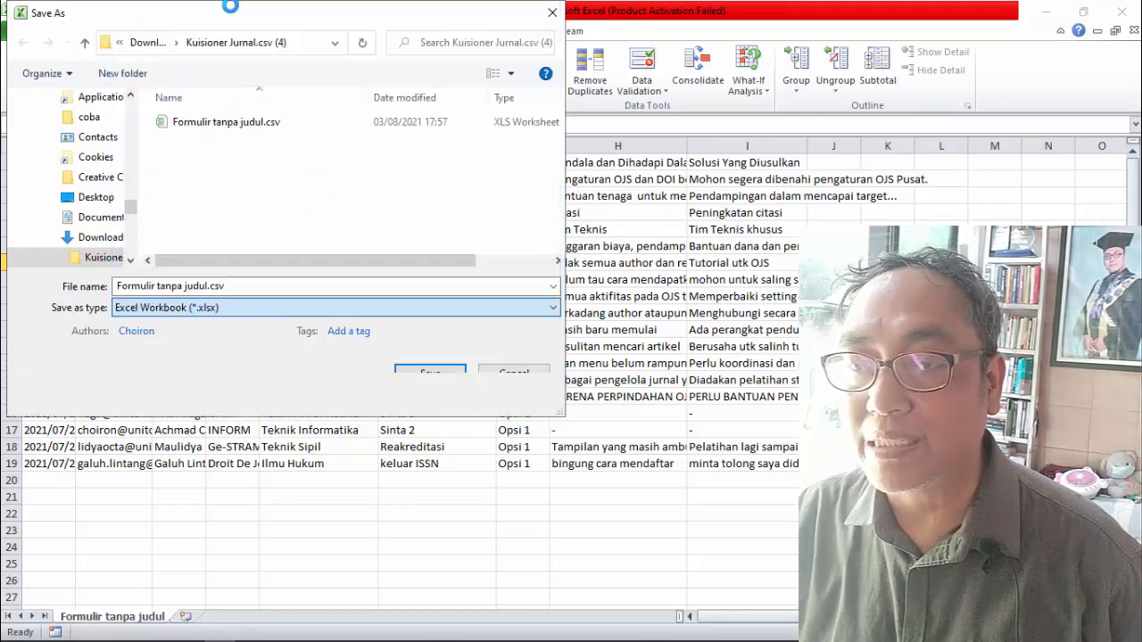
Name the new workbook Hasil Konversi Angket.xlsx and save it in the Kuisioner Jurnal.csv (4) folder.
click(204, 286)
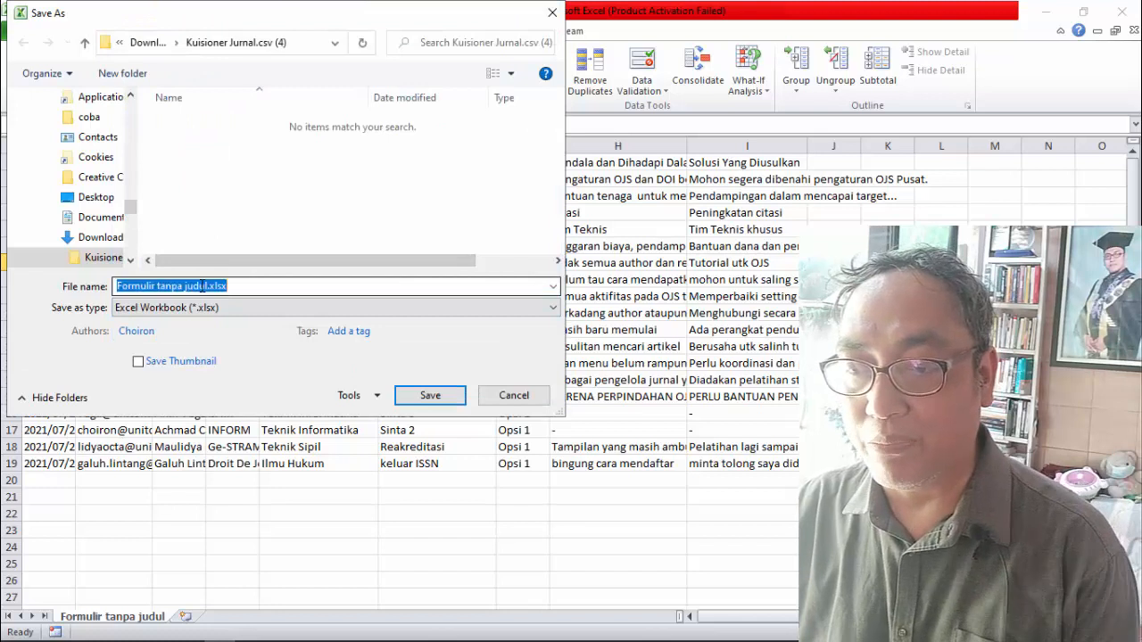
click(202, 286)
drag(207, 286, 116, 287)
text(Hasil)
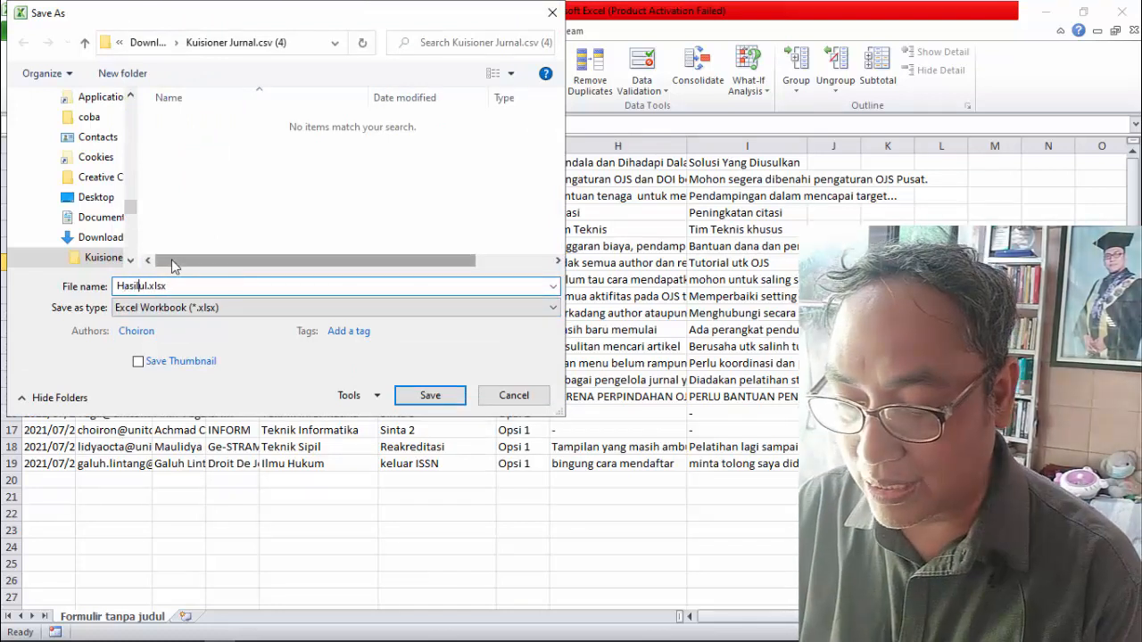
text( K)
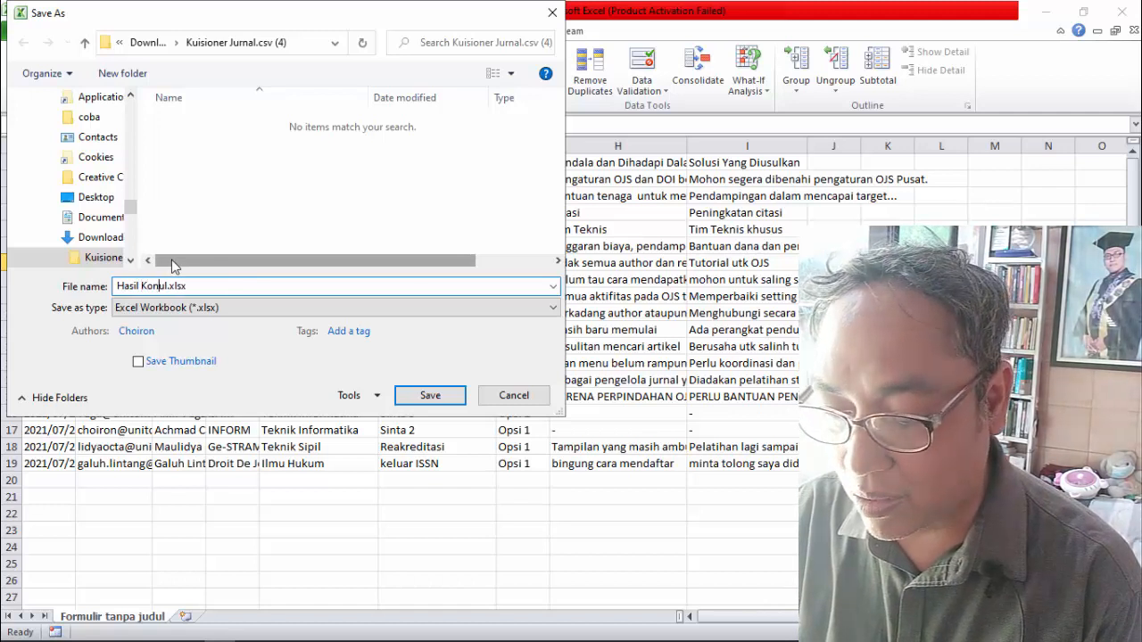
text(on)
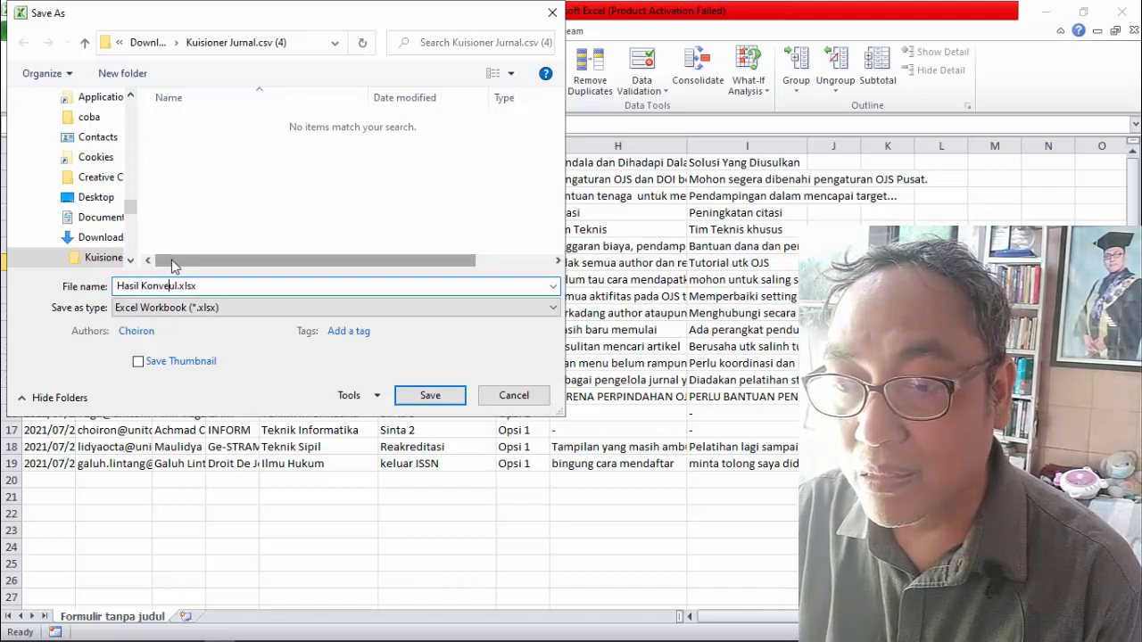
text(versi)
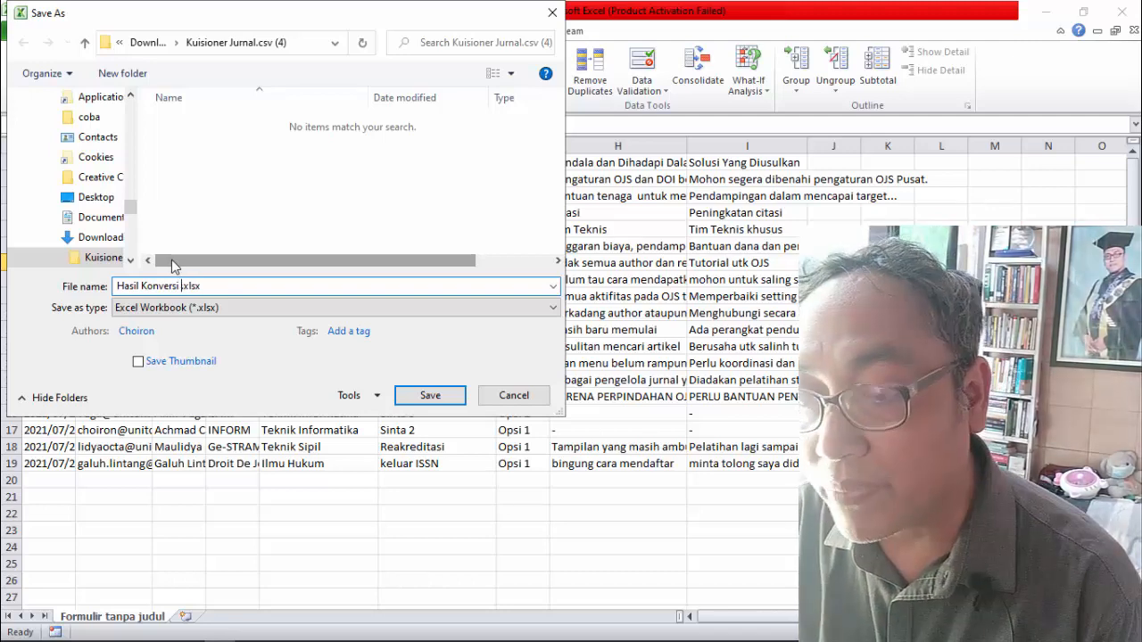
text( Angket)
key(Return)
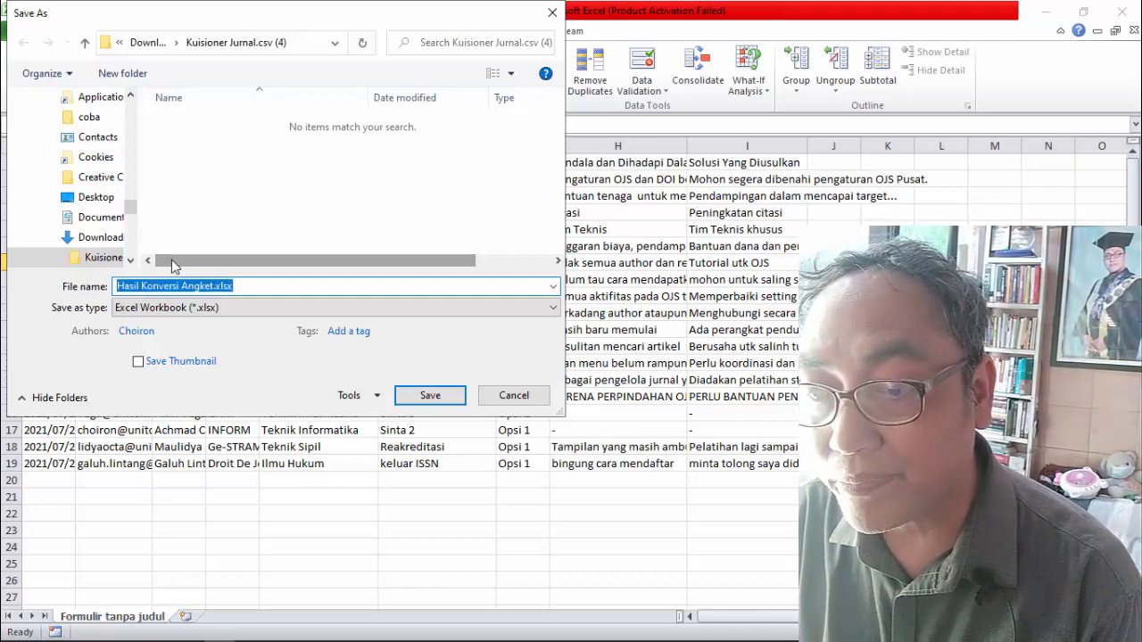